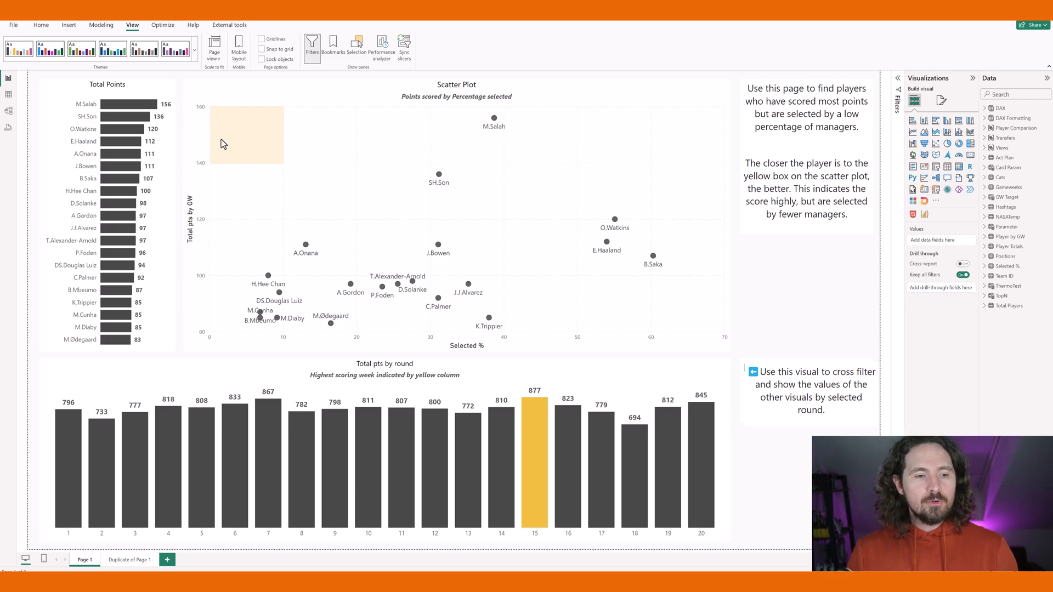
Add a blank Page 2 and expand its Canvas settings in Format page.
left_click(167, 560)
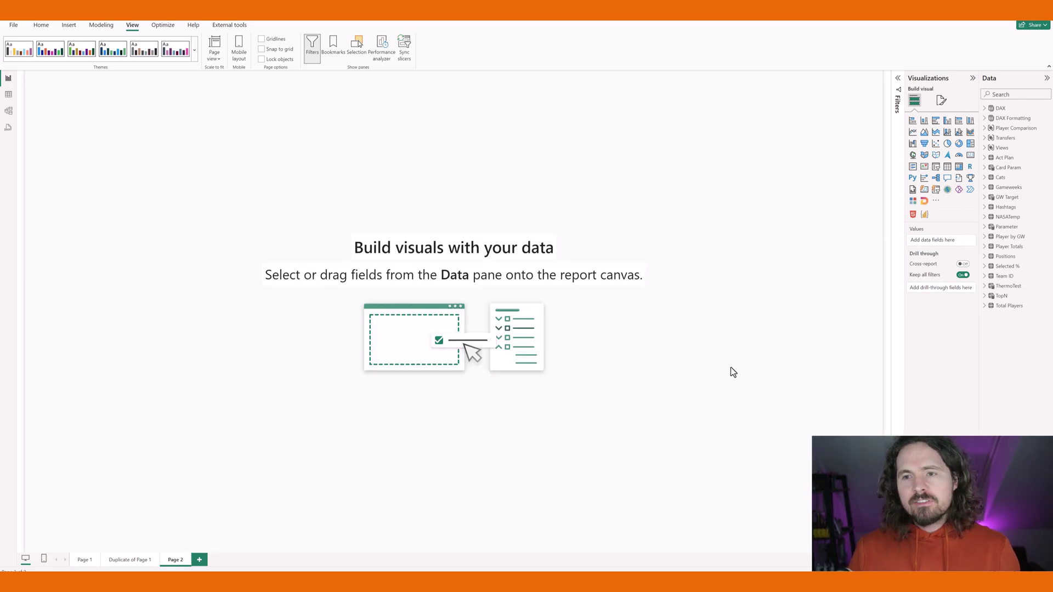
left_click(941, 100)
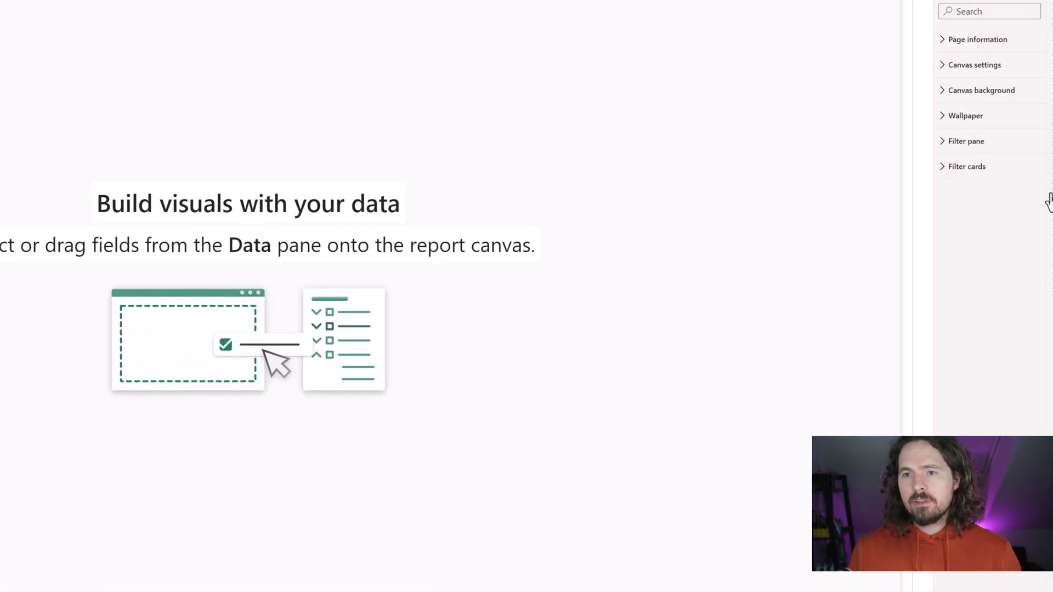
left_click(985, 69)
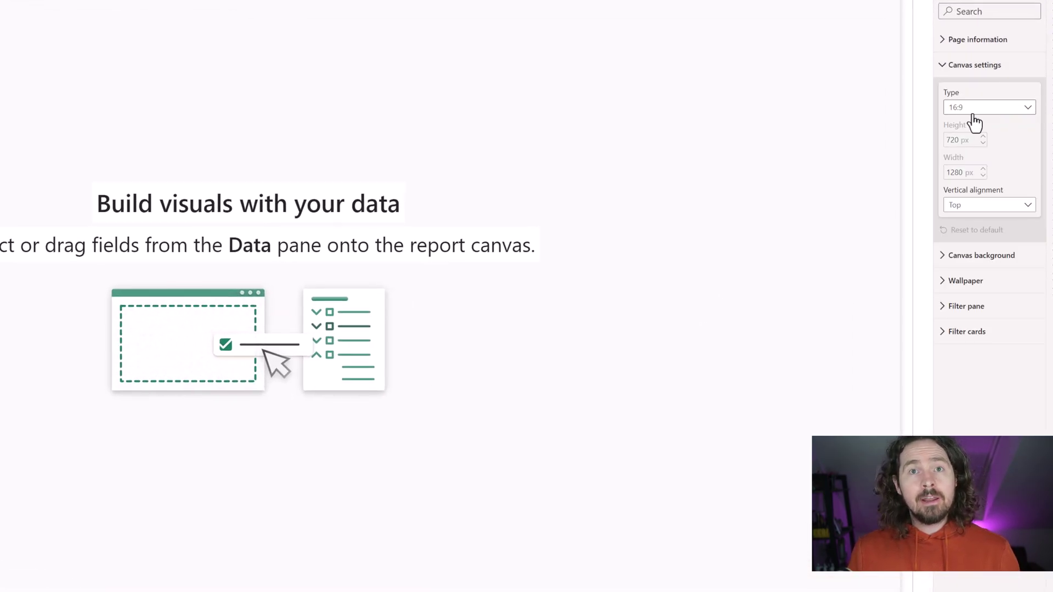
Back on Page 1, check its canvas settings show the 1080 × 1920 size.
left_click(83, 560)
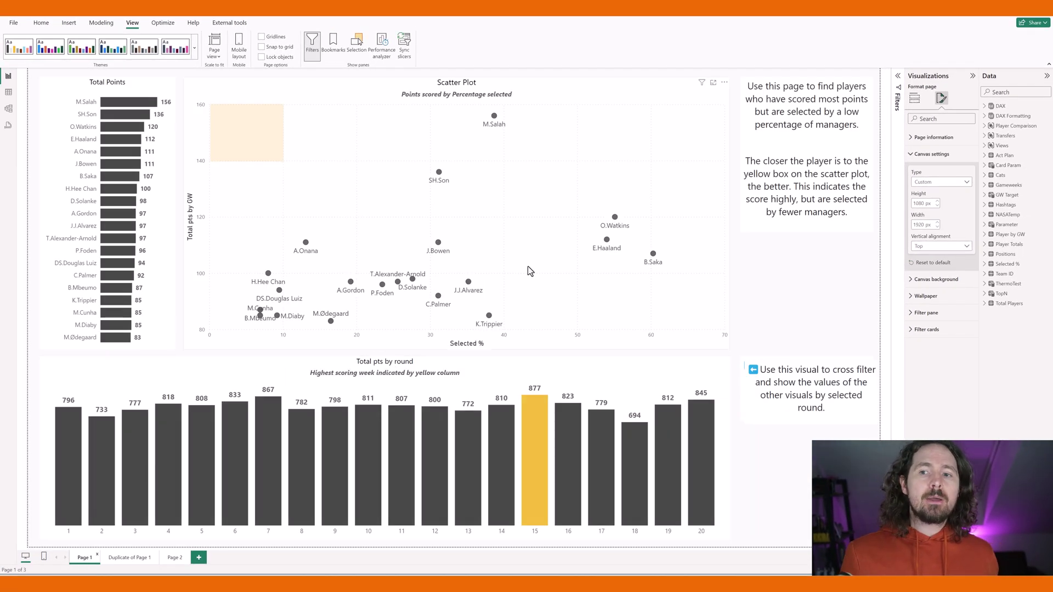
left_click(755, 268)
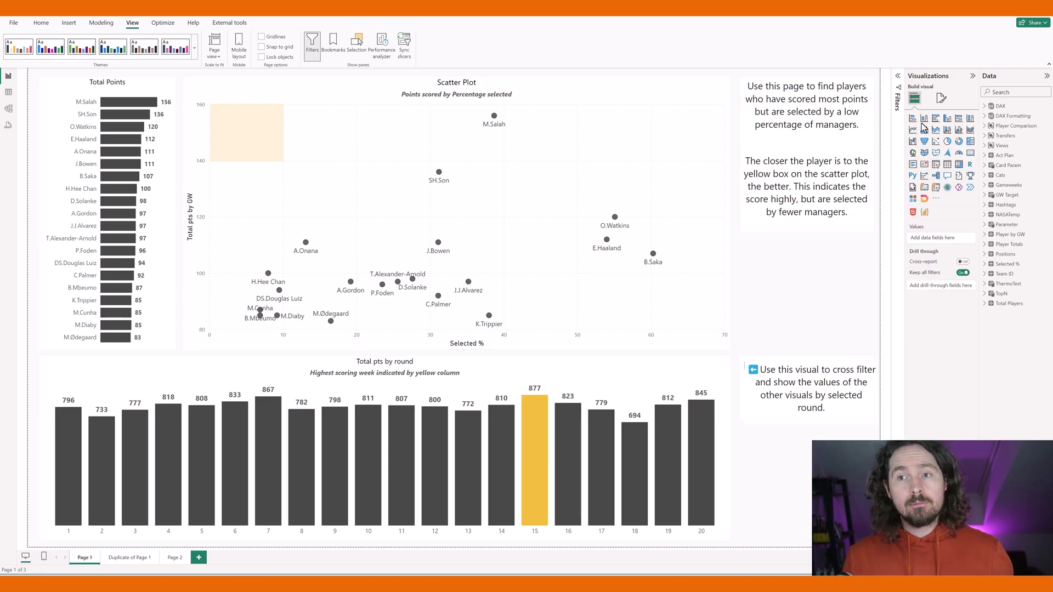
left_click(940, 98)
left_click(932, 154)
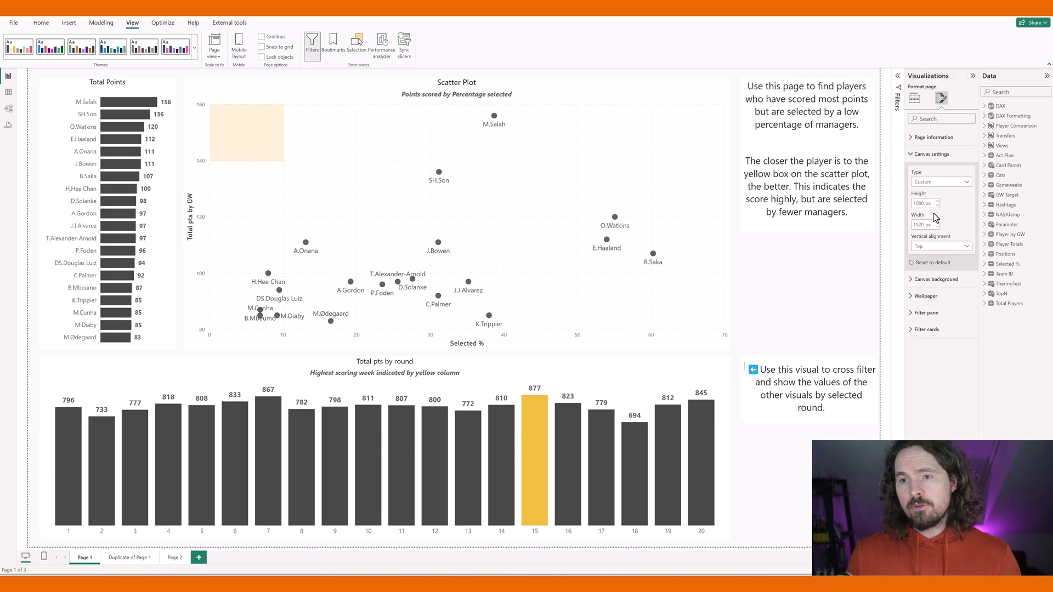
left_click(833, 299)
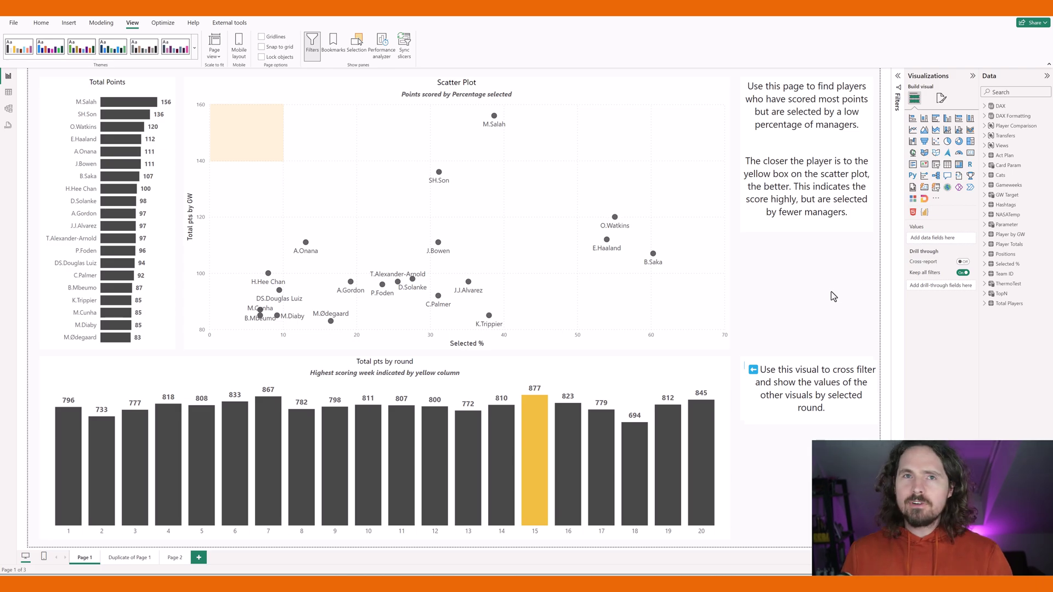
On Duplicate of Page 1, confirm canvas height 1600 and scroll to the matrix and donut.
left_click(127, 557)
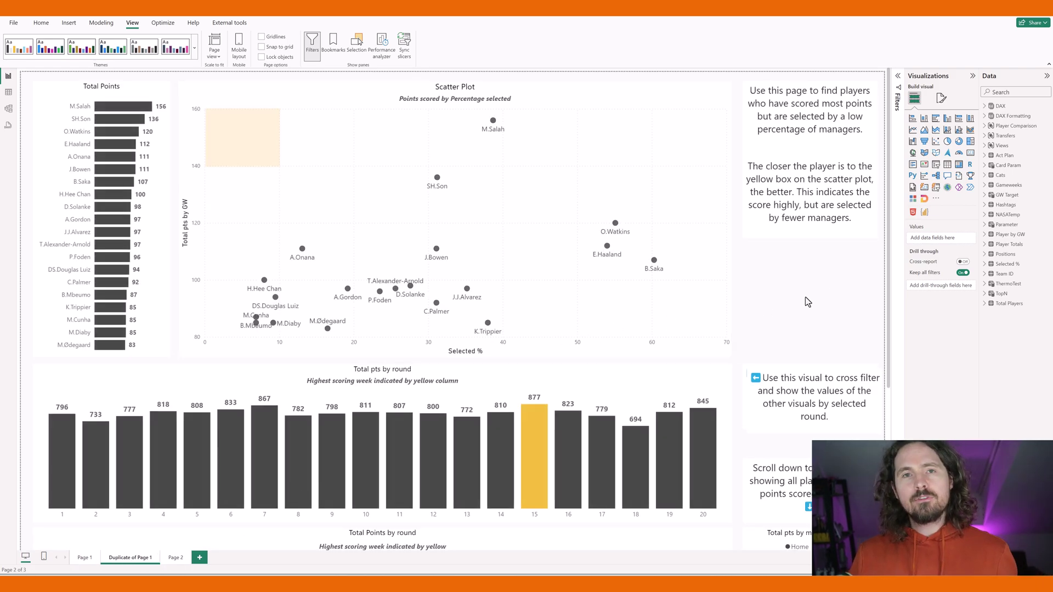
left_click(941, 97)
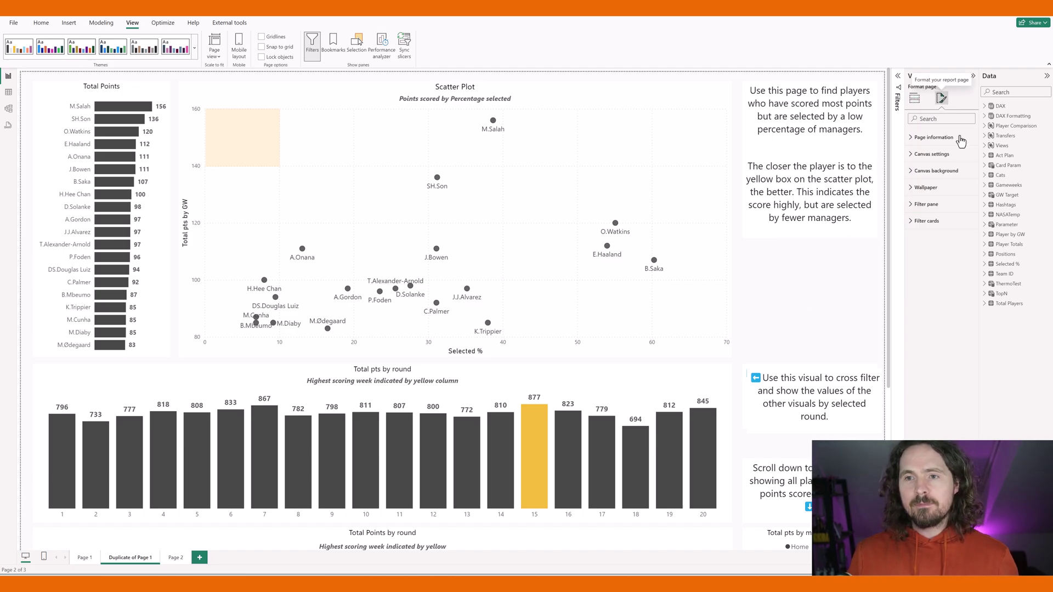
left_click(932, 156)
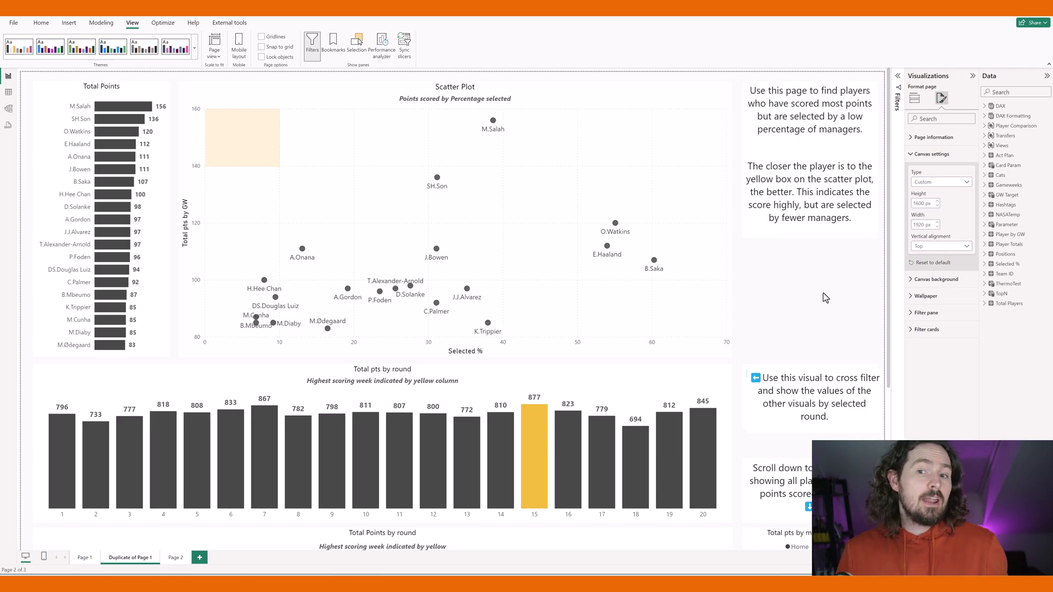
scroll(764, 278, "down", 5)
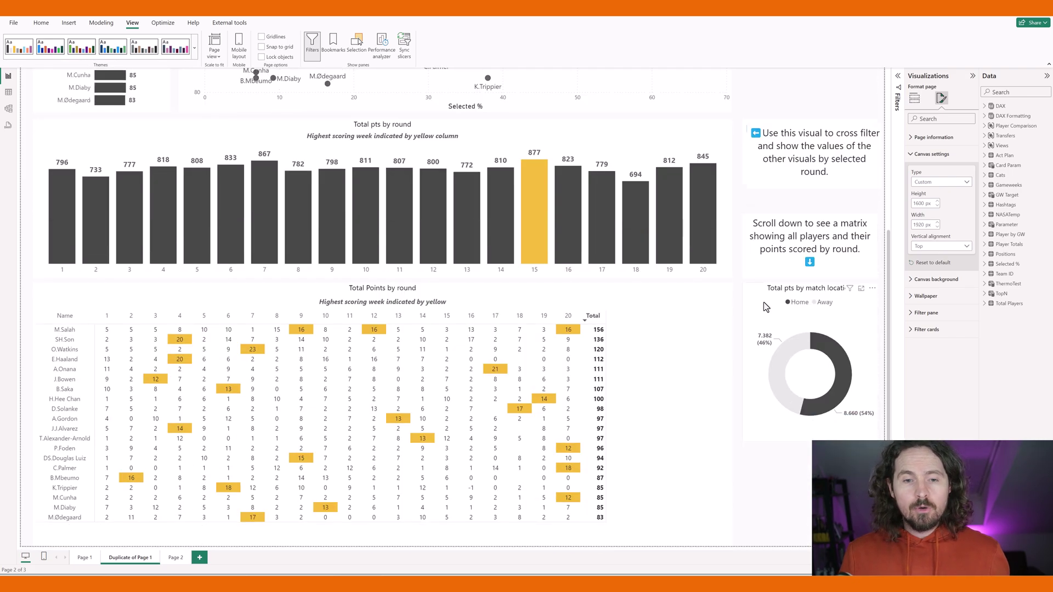
scroll(765, 307, "up", 5)
scroll(766, 312, "down", 5)
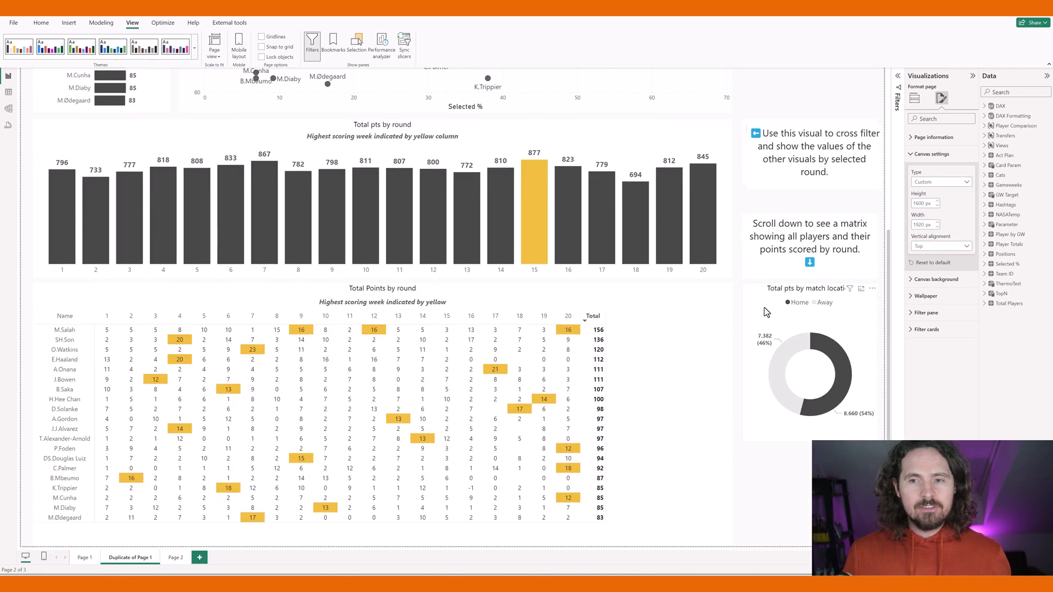
scroll(766, 311, "up", 5)
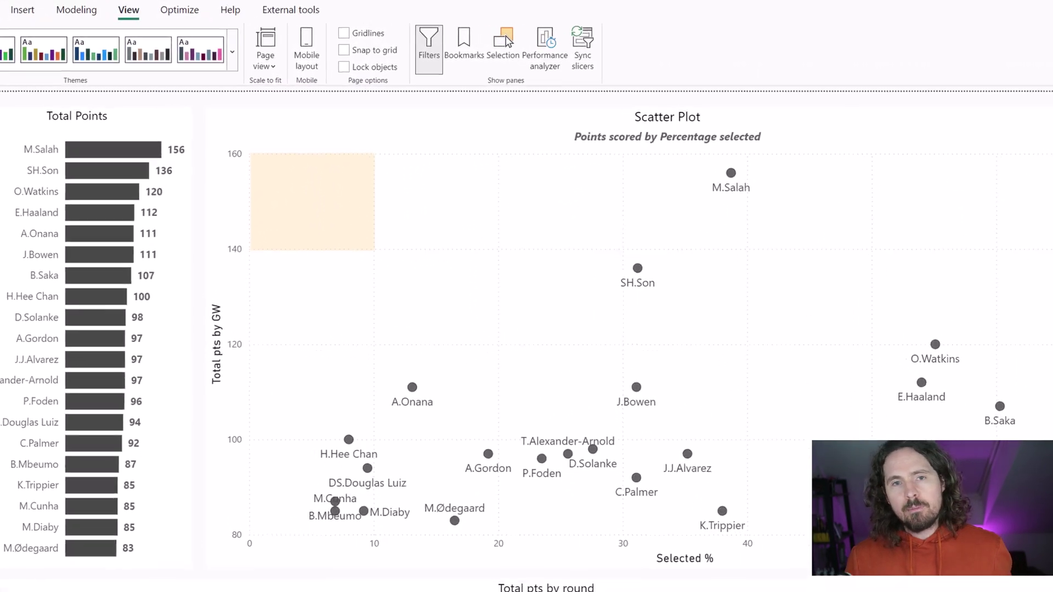
Set the View ribbon's Page view to Fit to width.
left_click(268, 66)
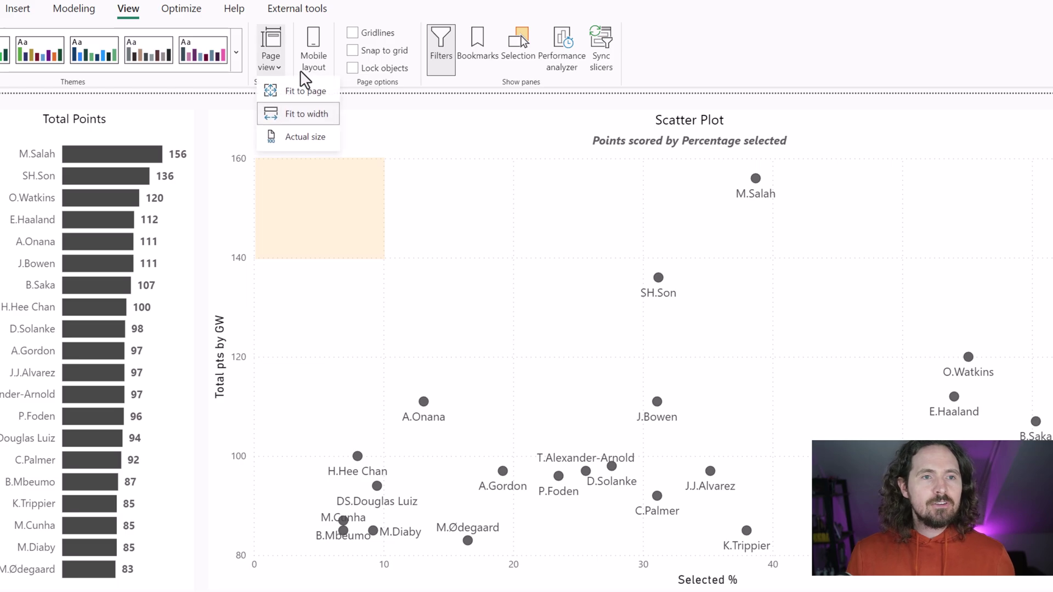
left_click(320, 106)
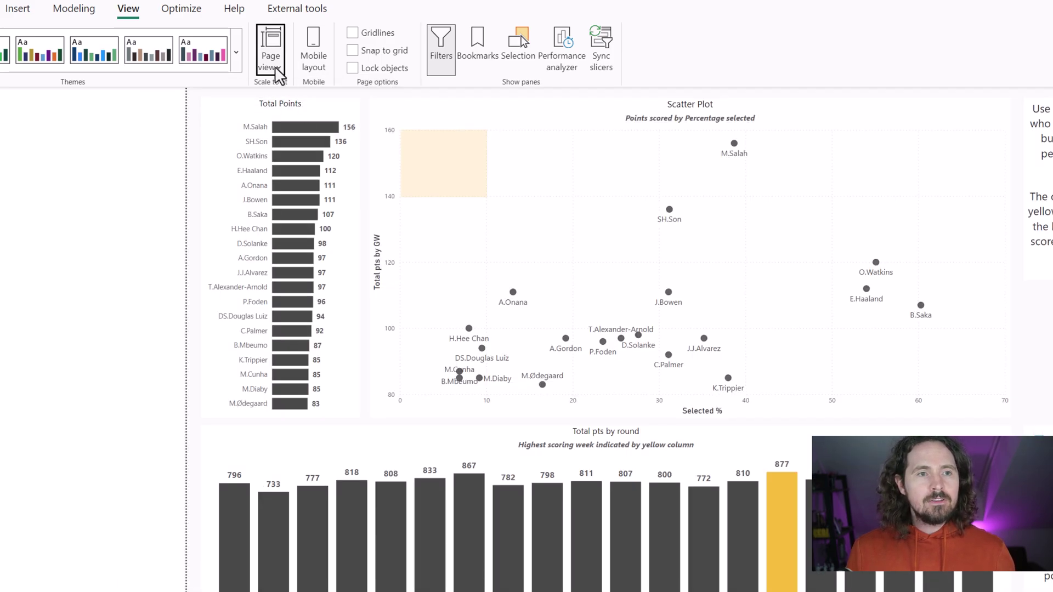
left_click(270, 61)
left_click(306, 115)
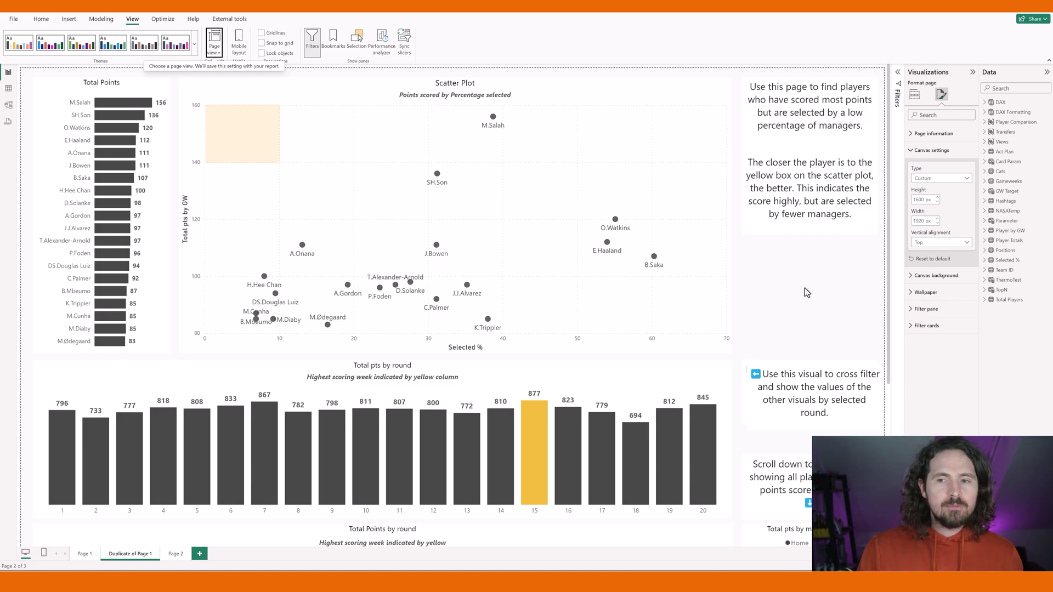
scroll(784, 309, "down", 5)
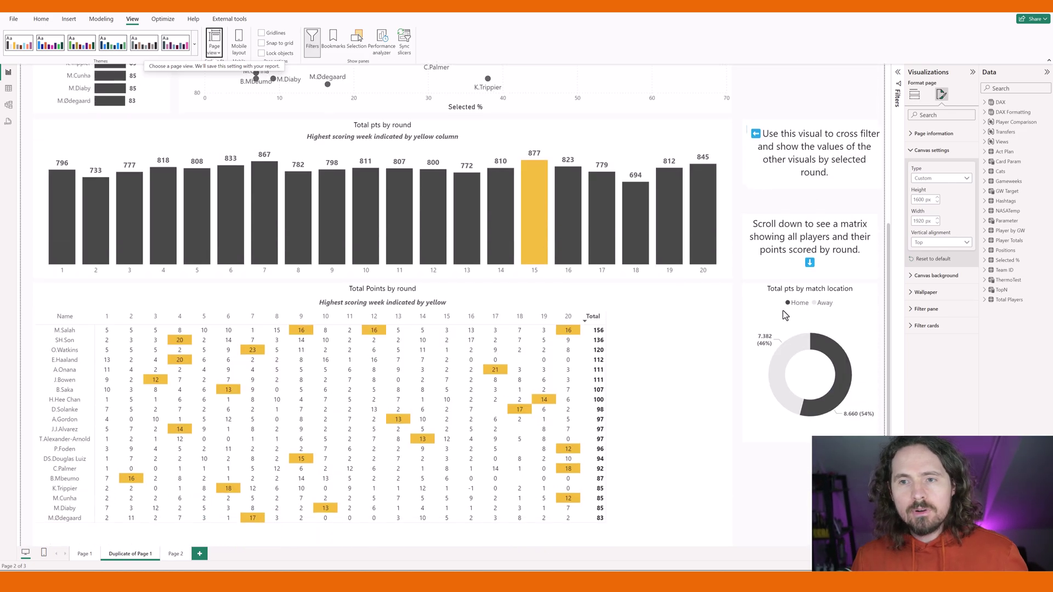
scroll(785, 296, "up", 5)
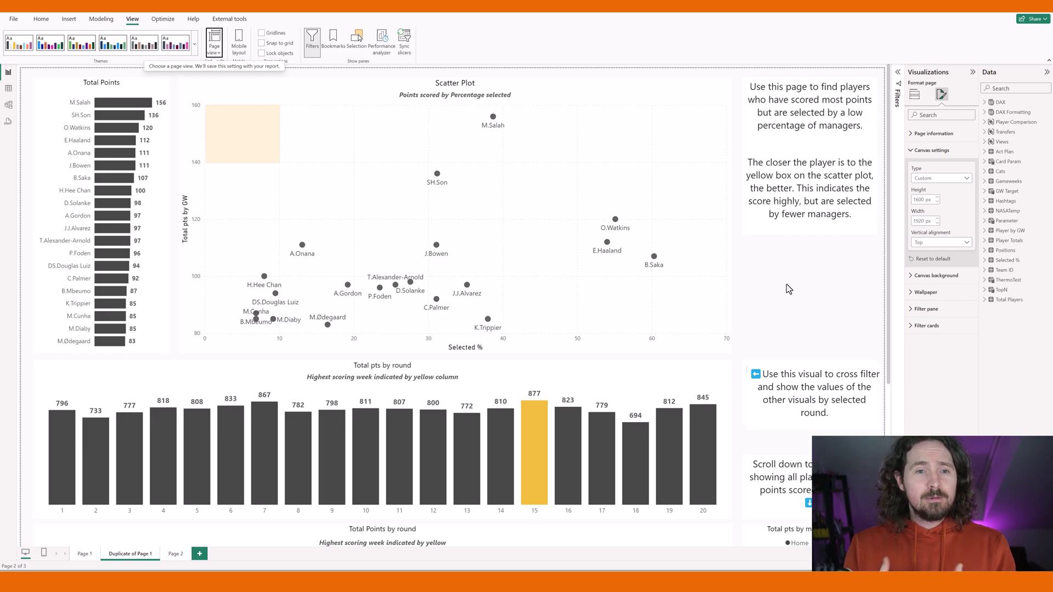
scroll(787, 284, "down", 5)
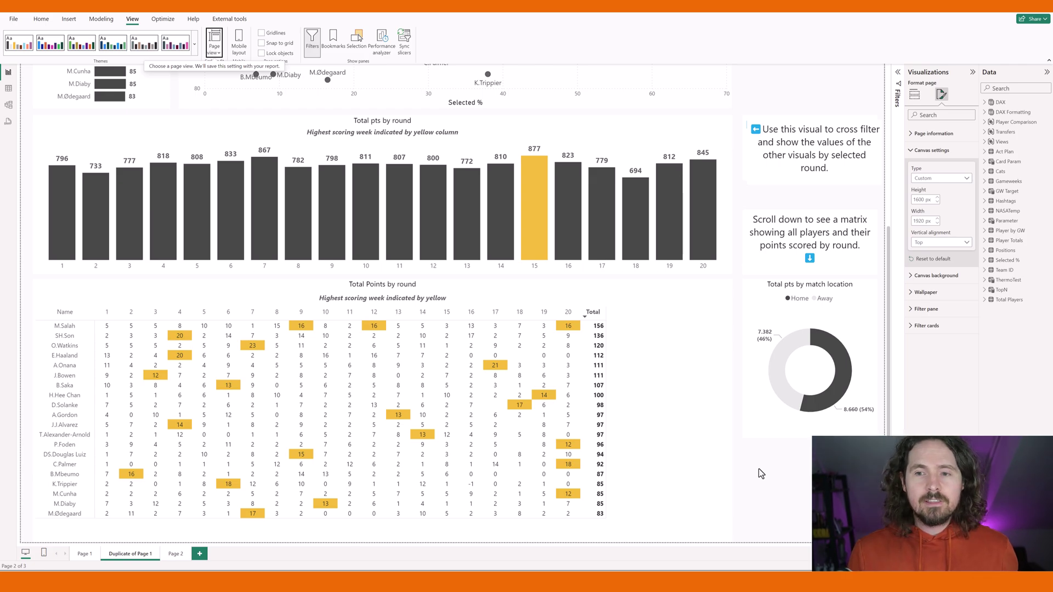
scroll(763, 328, "up", 5)
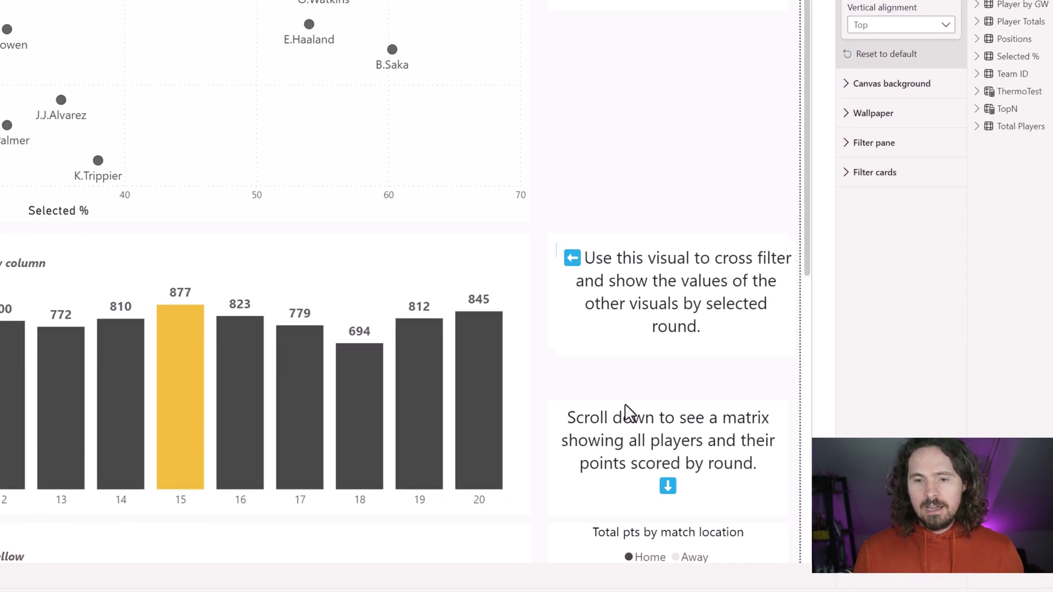
left_click(629, 405)
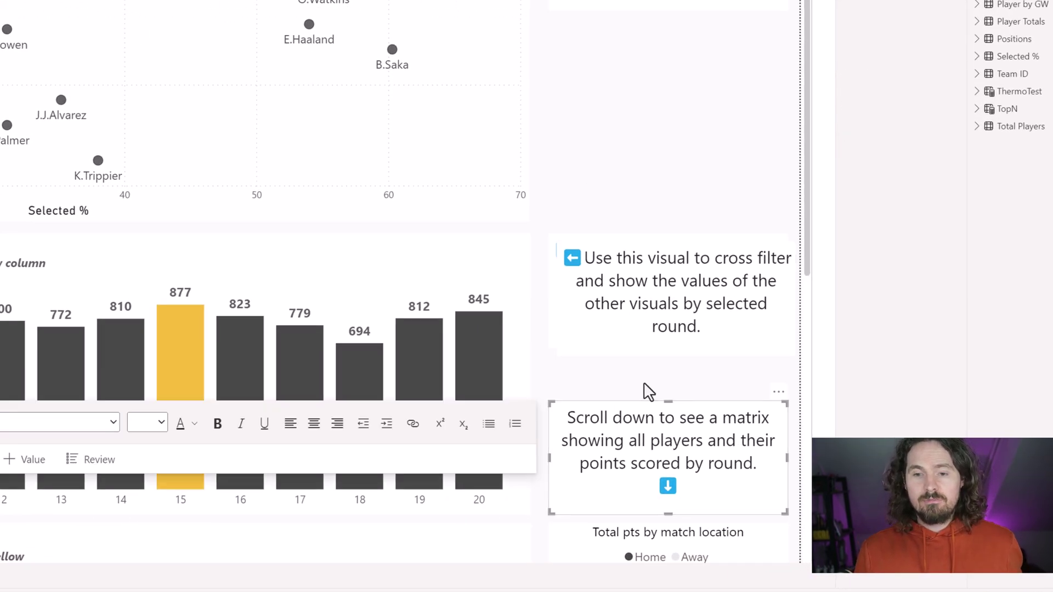
left_click(645, 376)
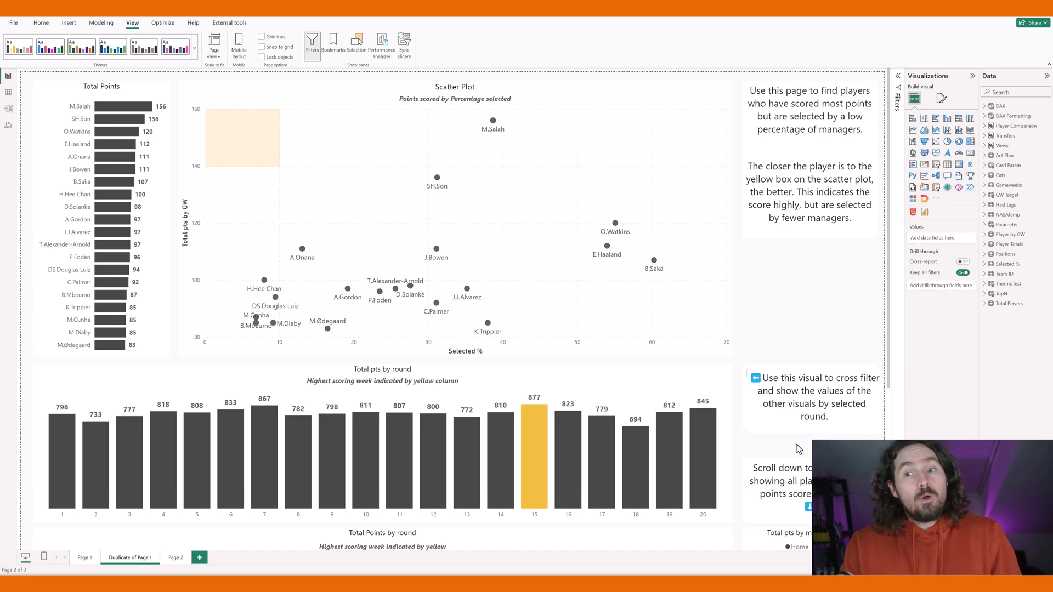
scroll(798, 449, "down", 5)
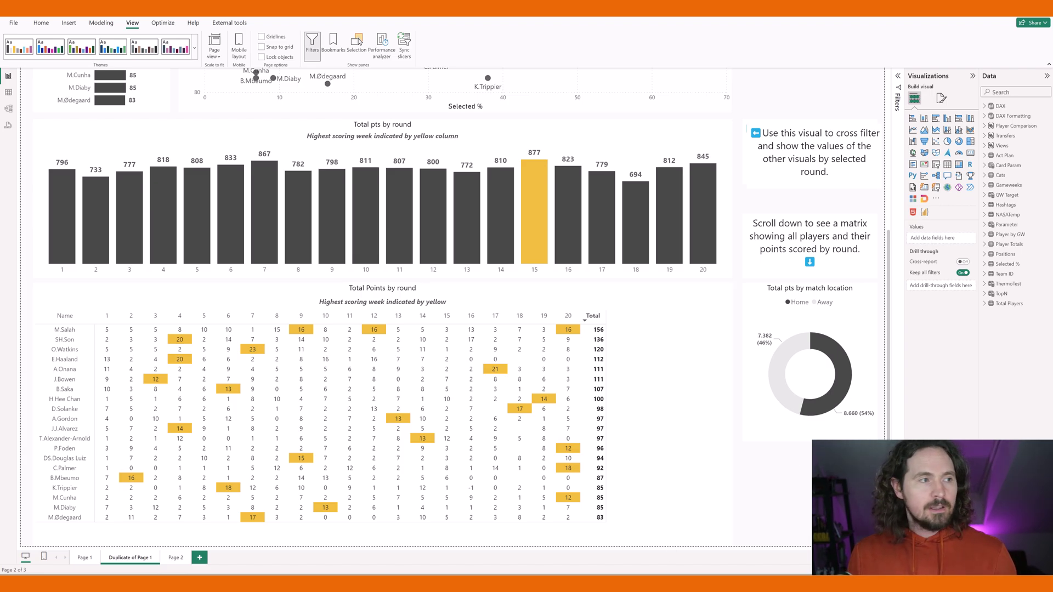
Show the published report full screen with F11, scrolling between scatter plot and matrix/donut.
key("F11")
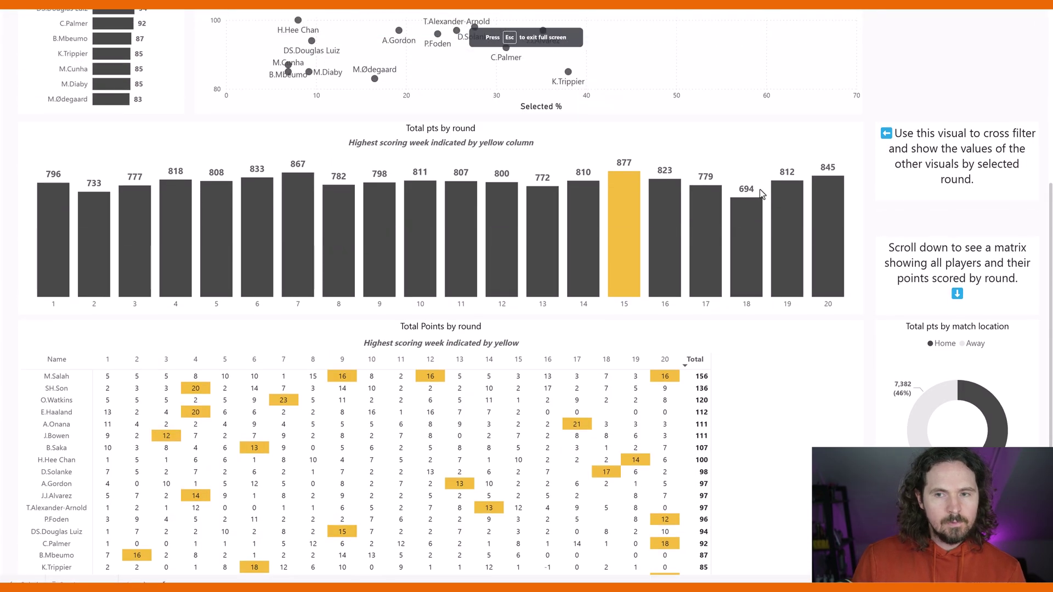
scroll(760, 188, "up", 4)
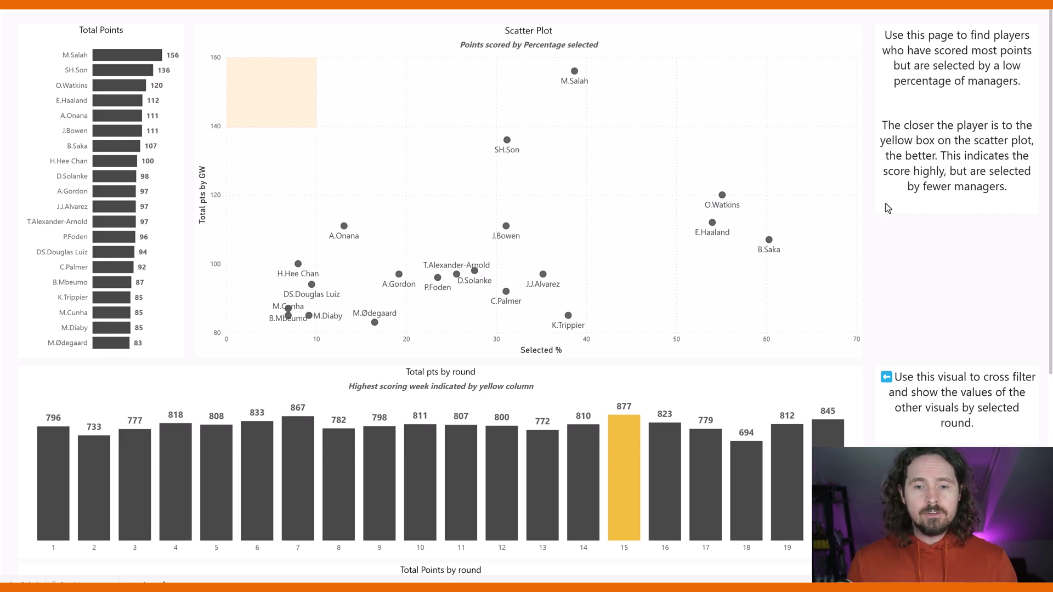
scroll(908, 234, "down", 5)
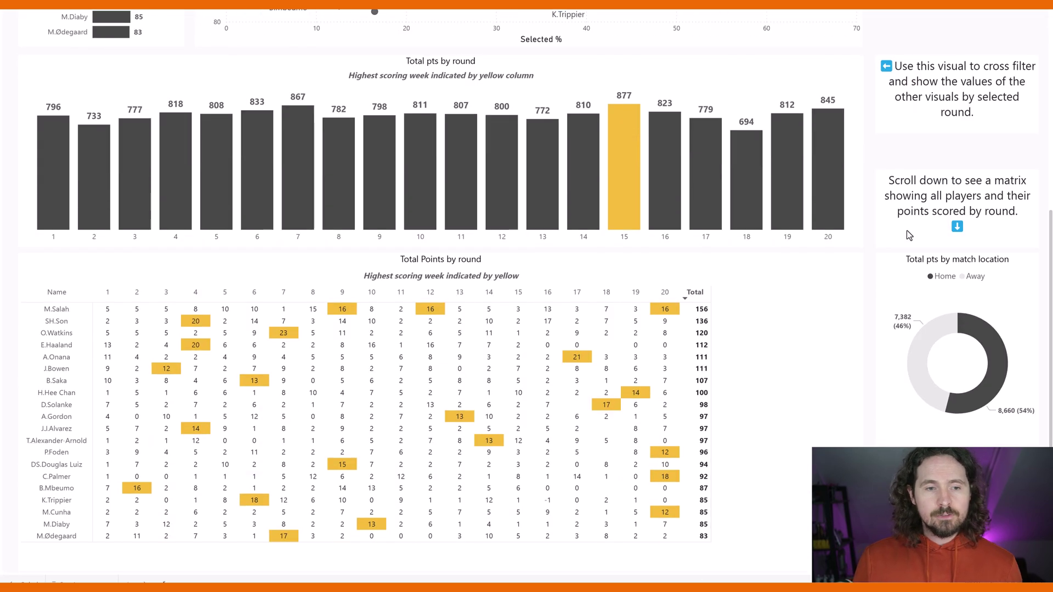
scroll(907, 231, "up", 5)
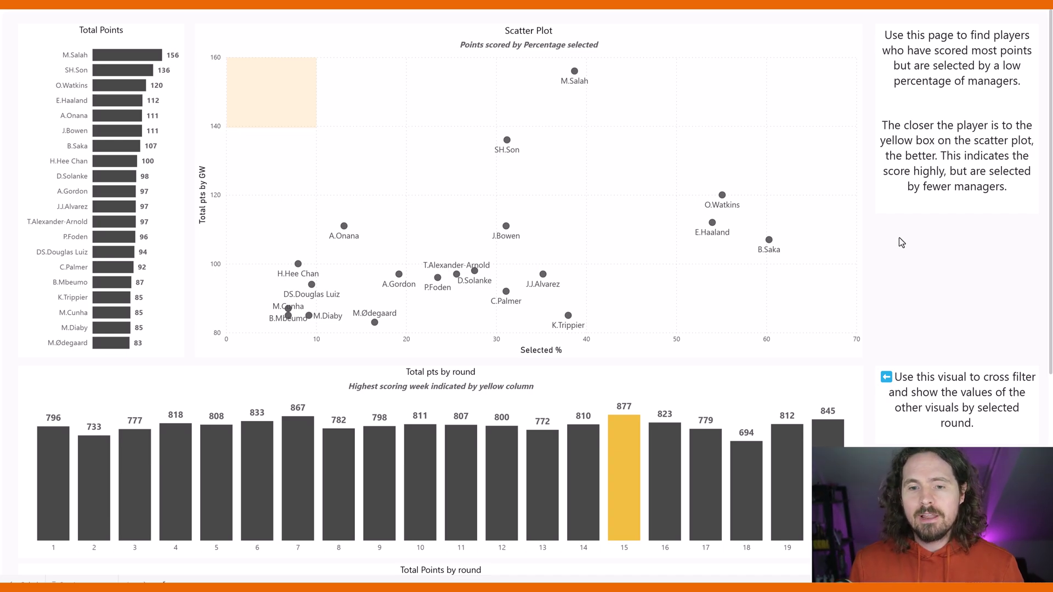
scroll(900, 240, "down", 5)
left_click(430, 310)
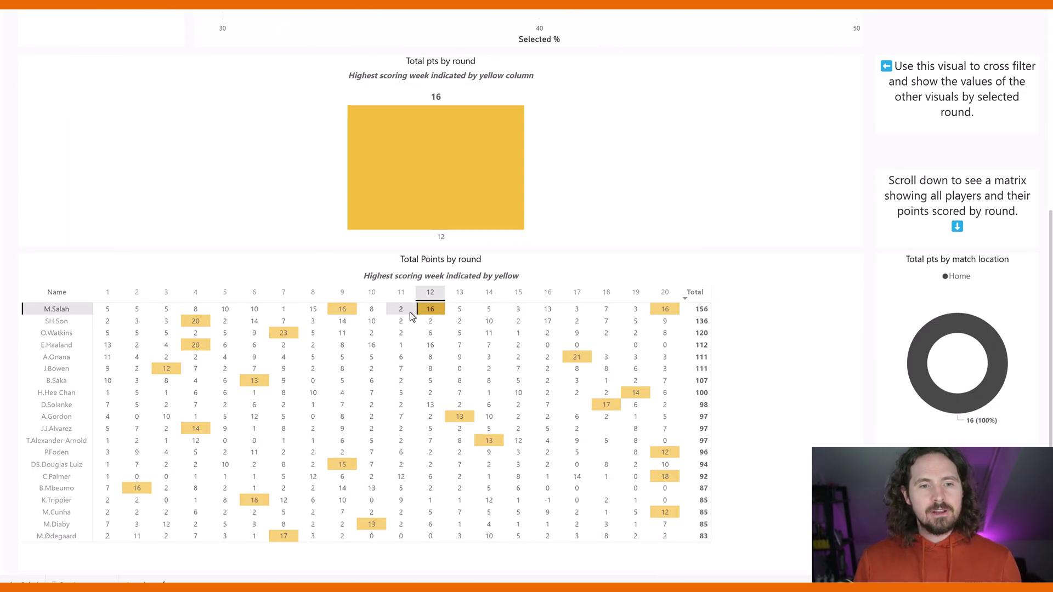
left_click(431, 309)
scroll(185, 219, "up", 6)
scroll(185, 219, "down", 3)
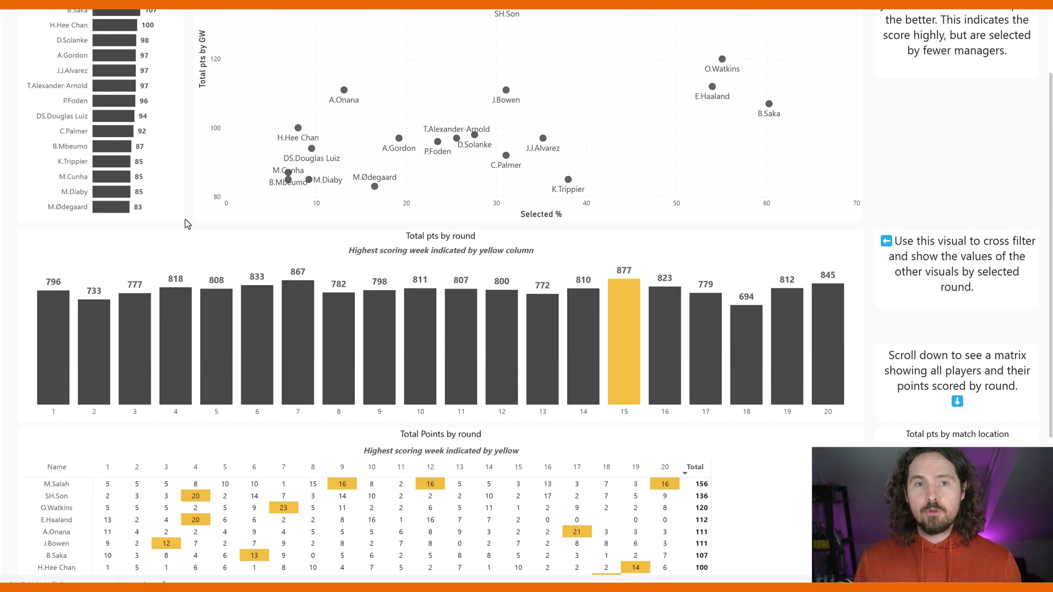
scroll(186, 219, "down", 3)
left_click(78, 305)
scroll(513, 284, "up", 2)
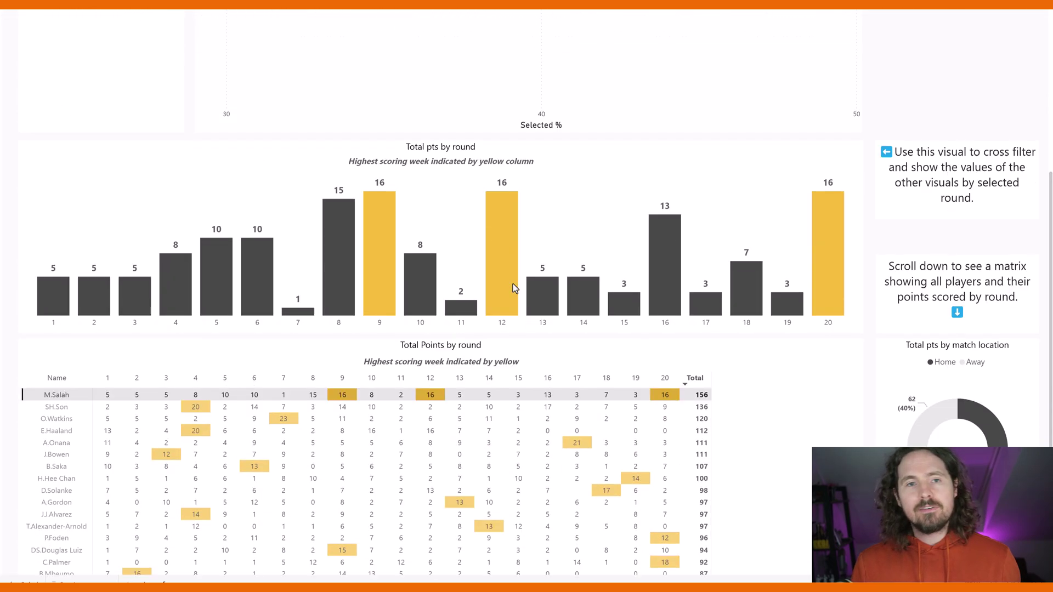
scroll(512, 284, "up", 5)
scroll(512, 284, "down", 6)
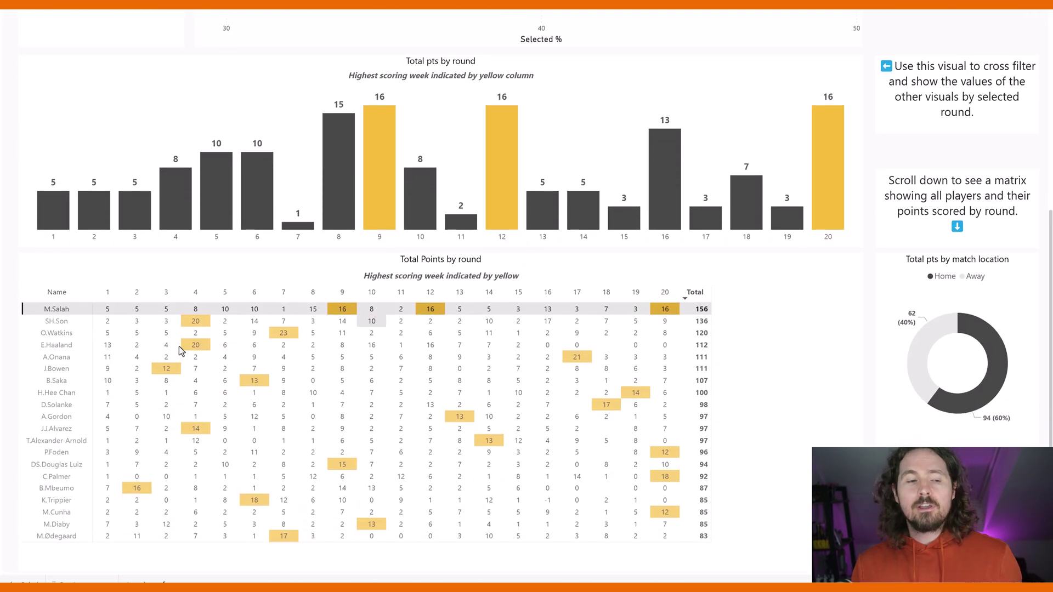
left_click(50, 311)
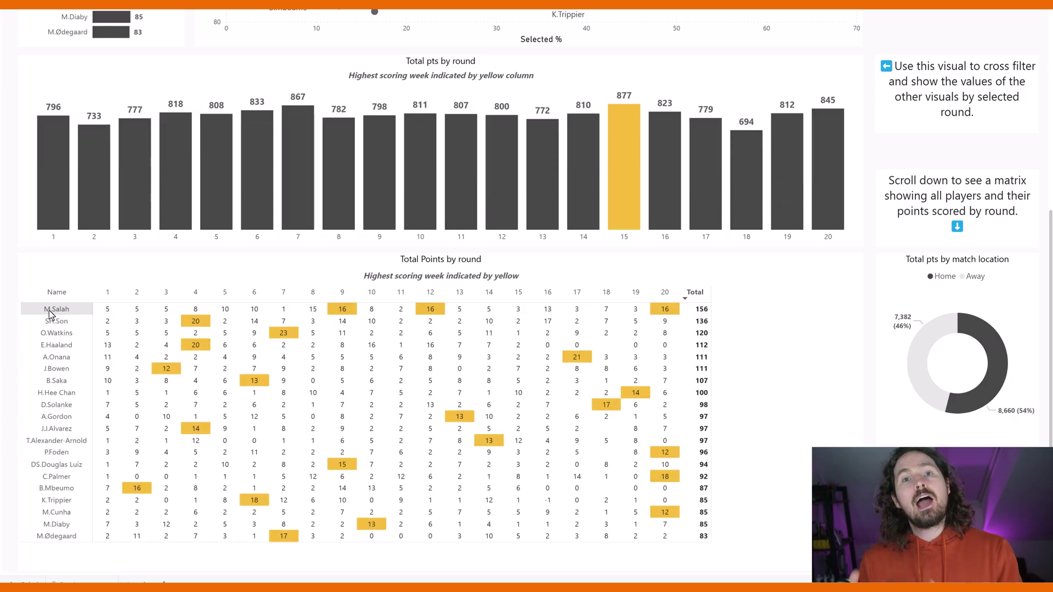